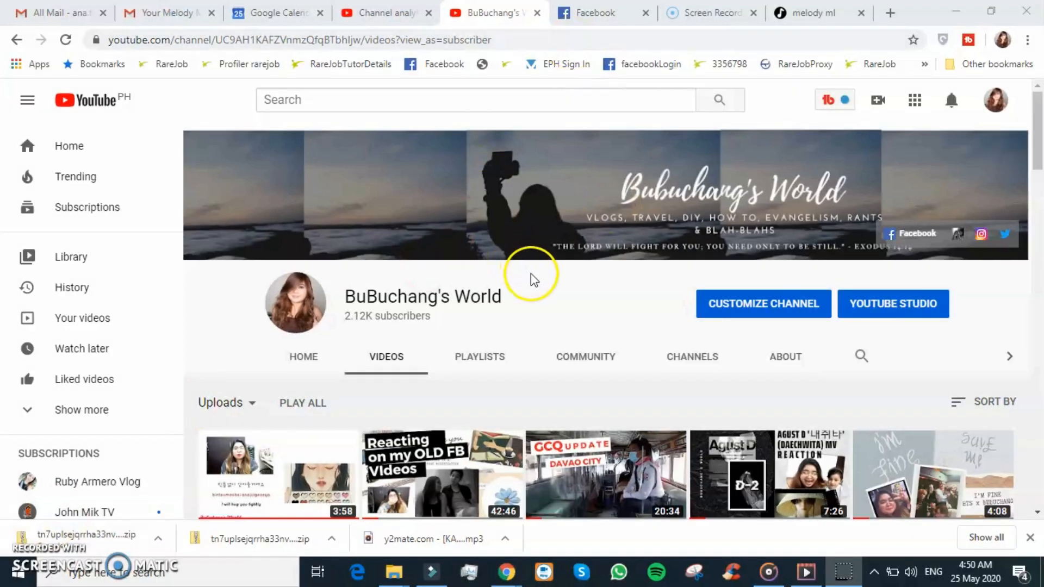
- Scroll through the channel's uploaded videos list and back to the top
scroll(533, 277, "down", 2)
scroll(535, 280, "down", 3)
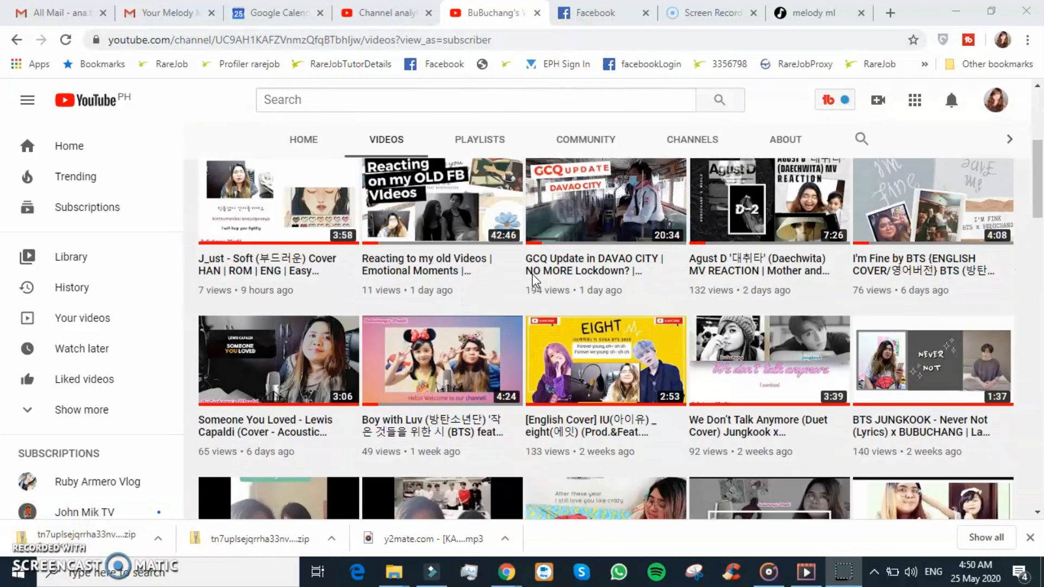
scroll(535, 280, "up", 2)
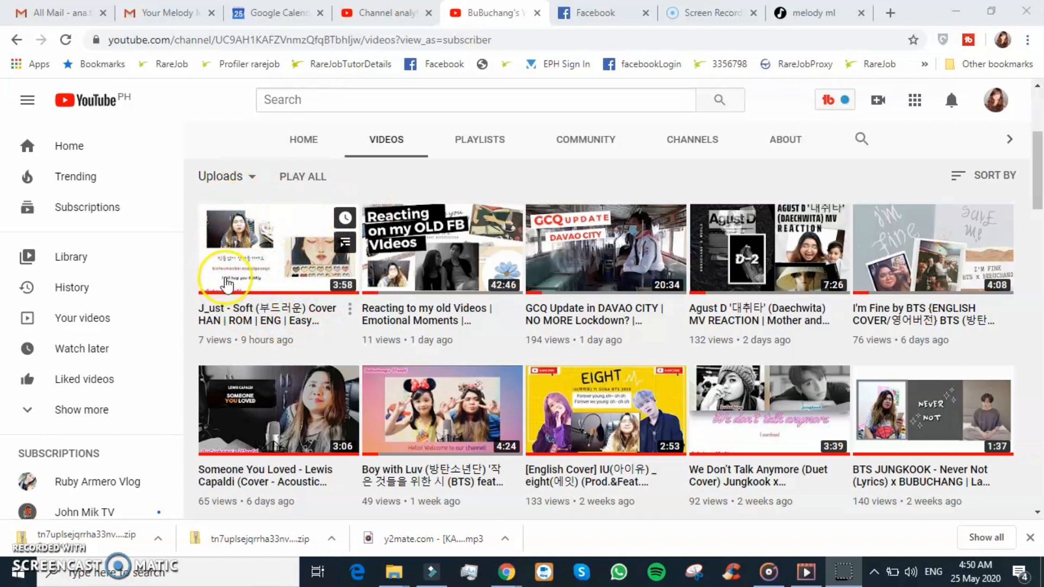
scroll(451, 219, "up", 4)
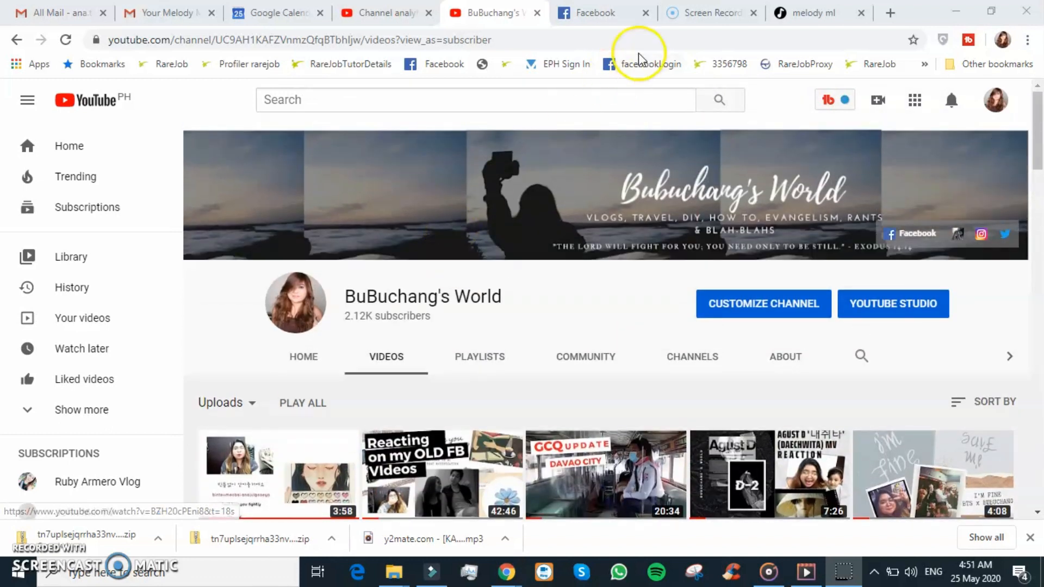
- Switch to the melody ml tab and select its address, melody.ml
left_click(805, 13)
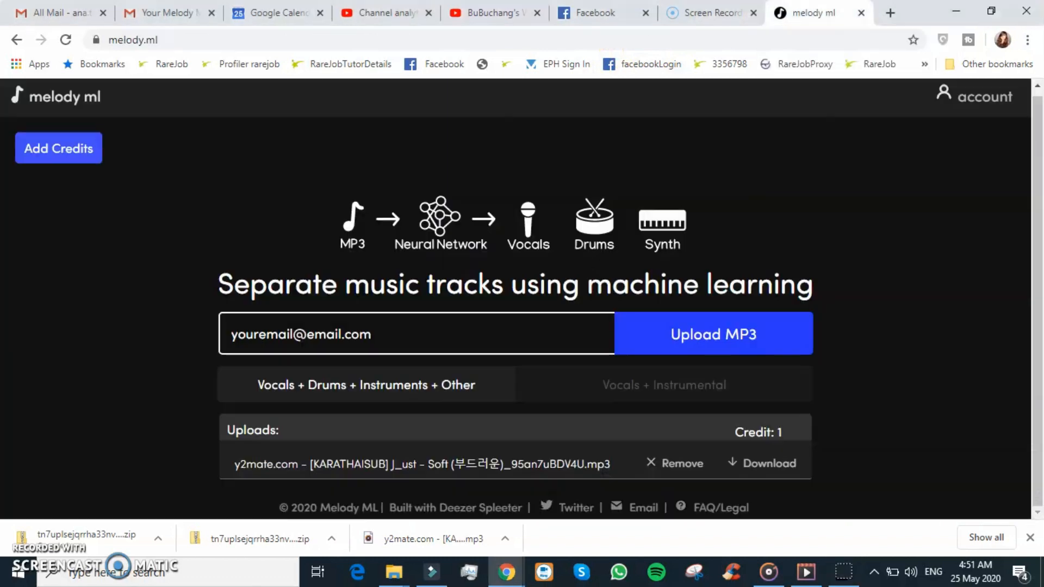
left_click(184, 40)
left_click(184, 40)
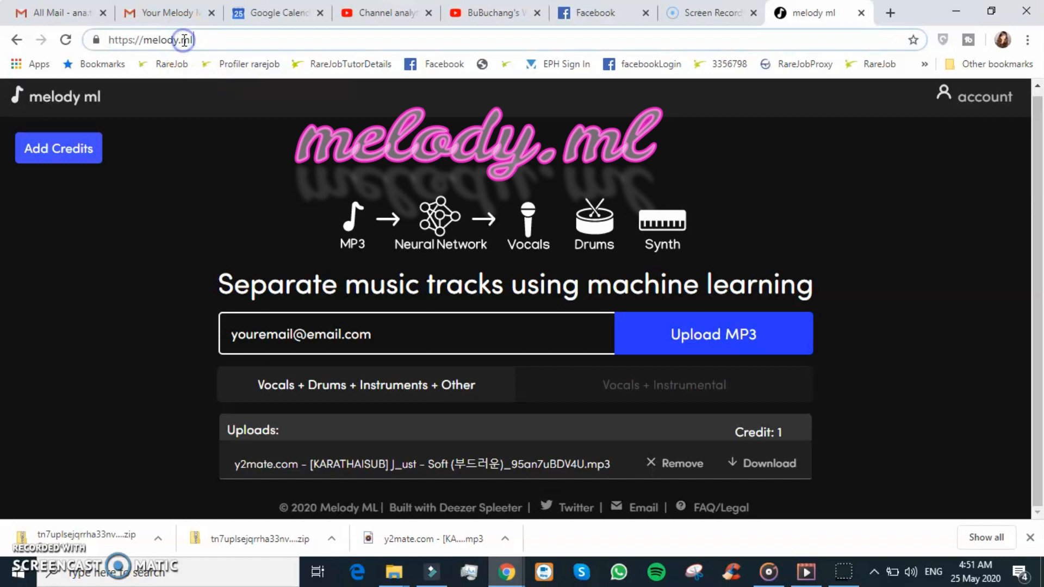
left_click_drag(205, 37, 99, 39)
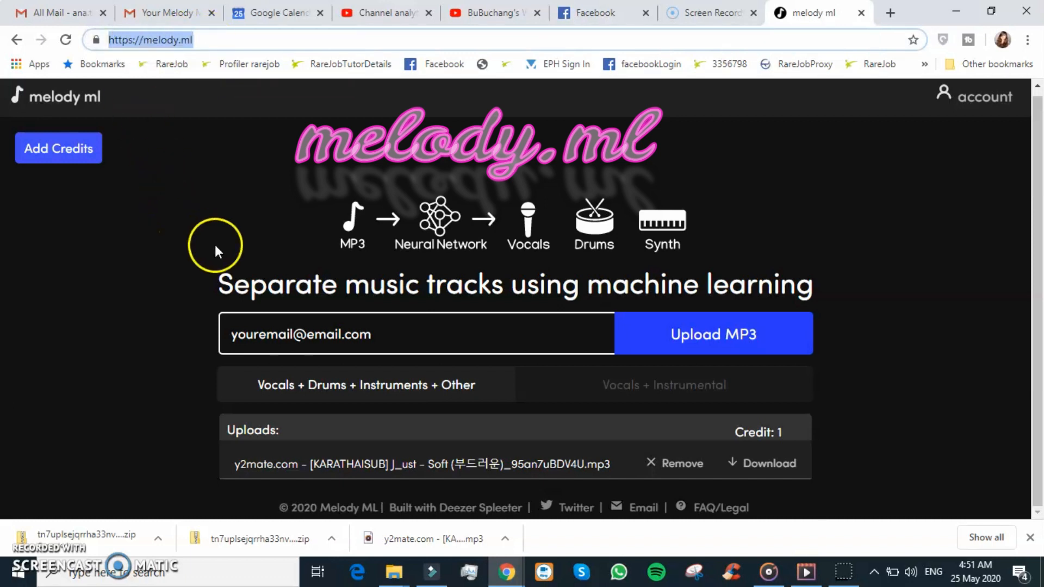
- Highlight the words of the page headline about separating music tracks one by one
double_click(254, 284)
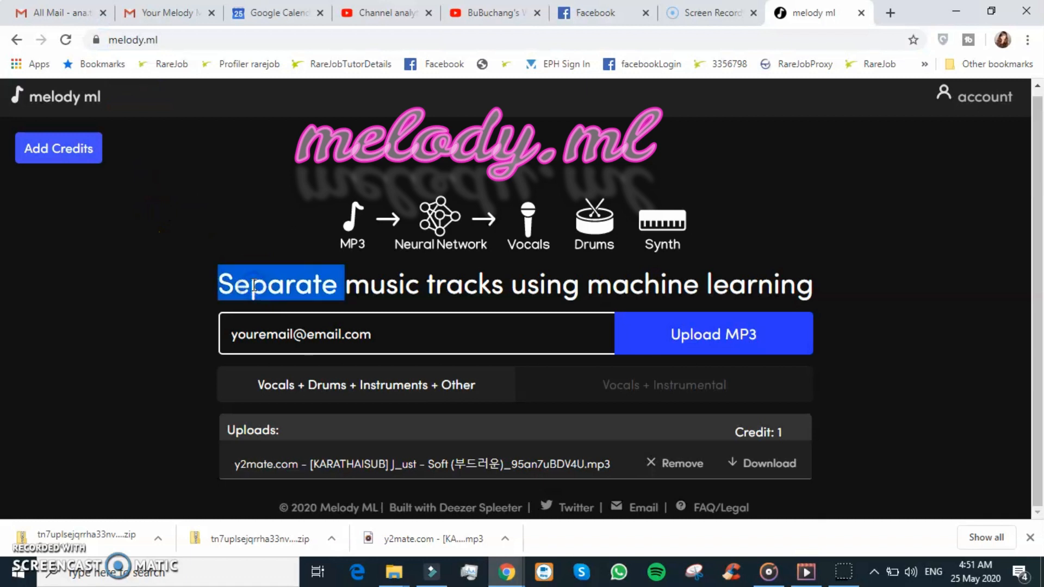
double_click(412, 289)
double_click(477, 288)
left_click(570, 287)
double_click(570, 287)
double_click(602, 285)
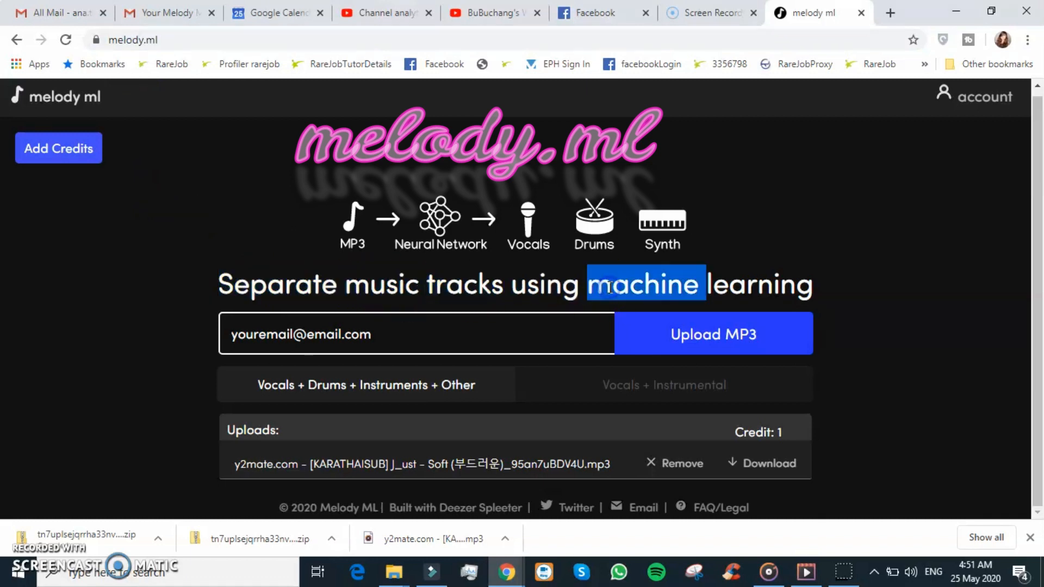
double_click(729, 278)
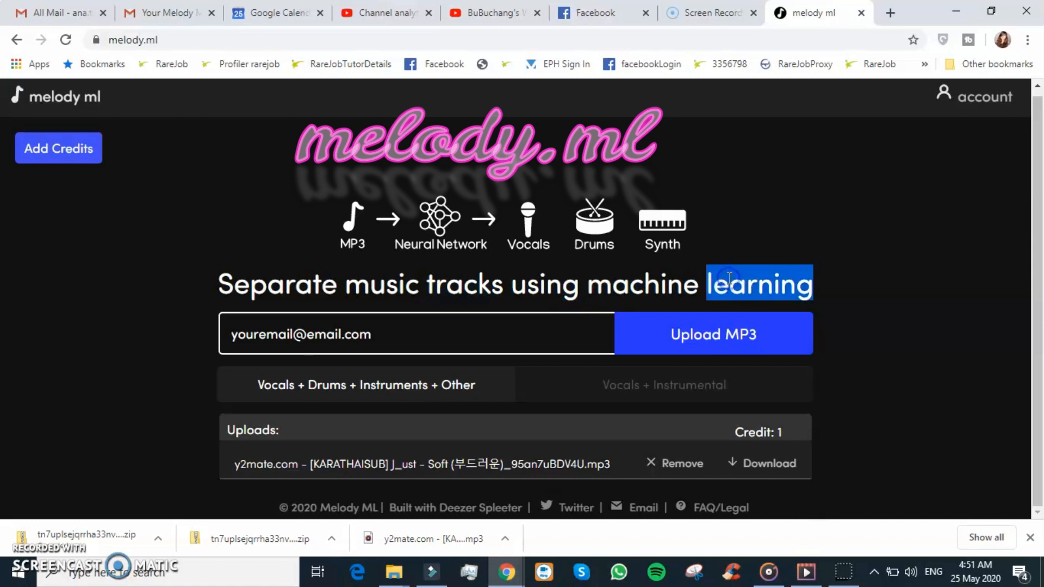
- Highlight the e-mail field placeholder and the credit counter under Uploads
left_click(506, 320)
left_click_drag(426, 334, 225, 328)
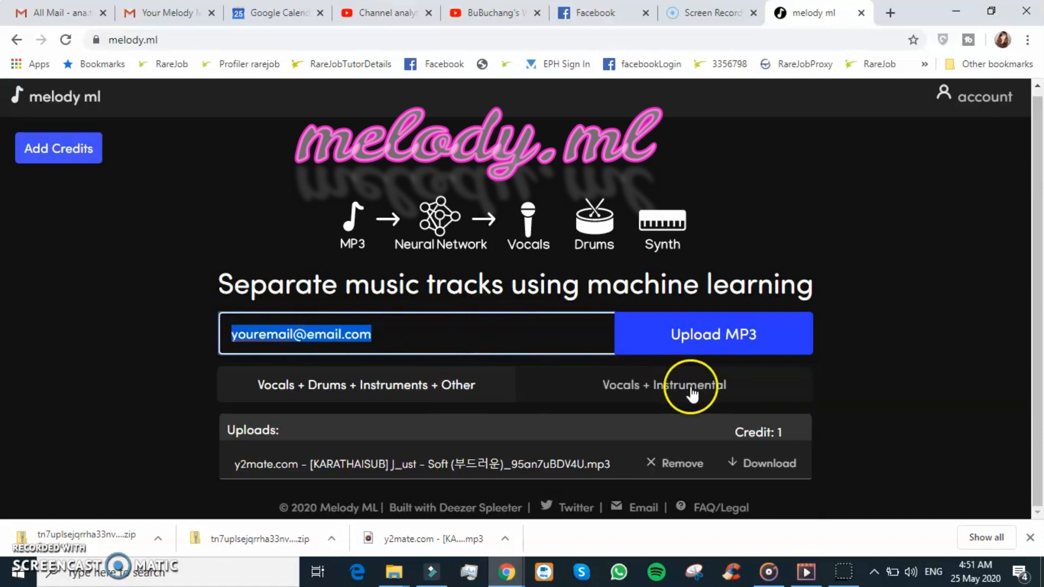
left_click(763, 434)
double_click(763, 433)
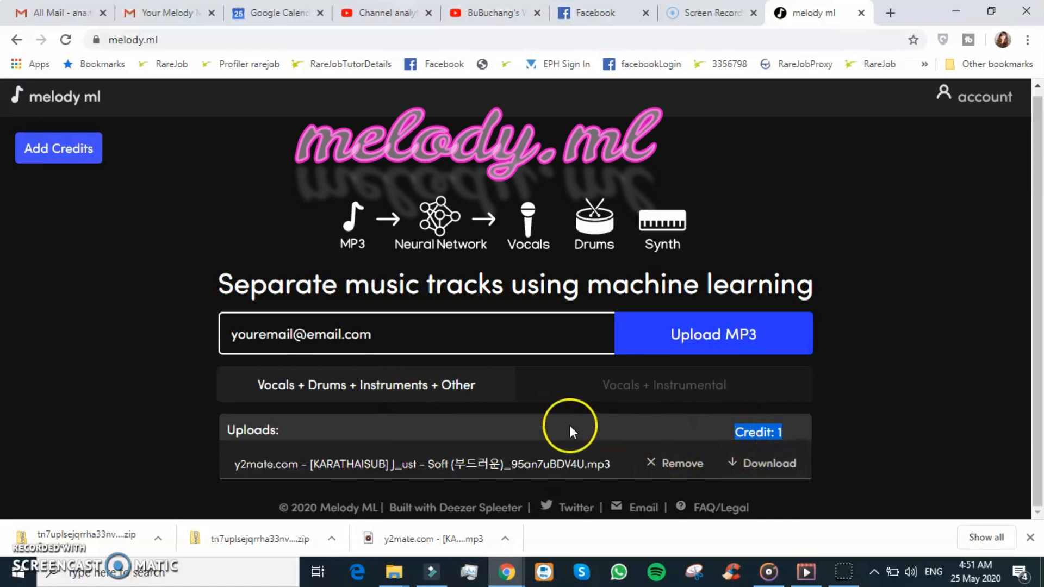
- Choose the Vocals + Instrumental separation option instead of Vocals + Drums + Instruments + Other
left_click(499, 396)
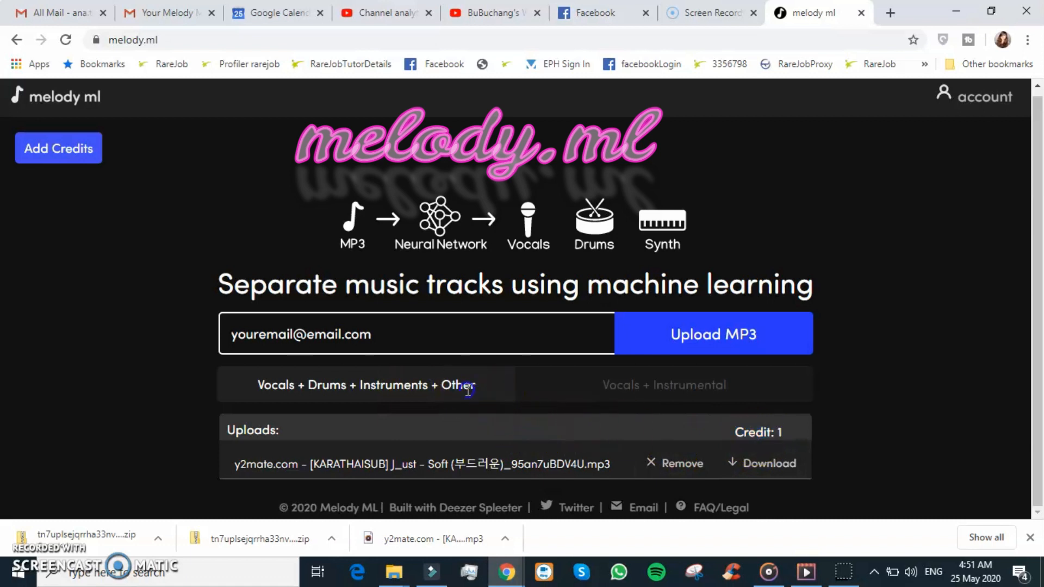
left_click(652, 382)
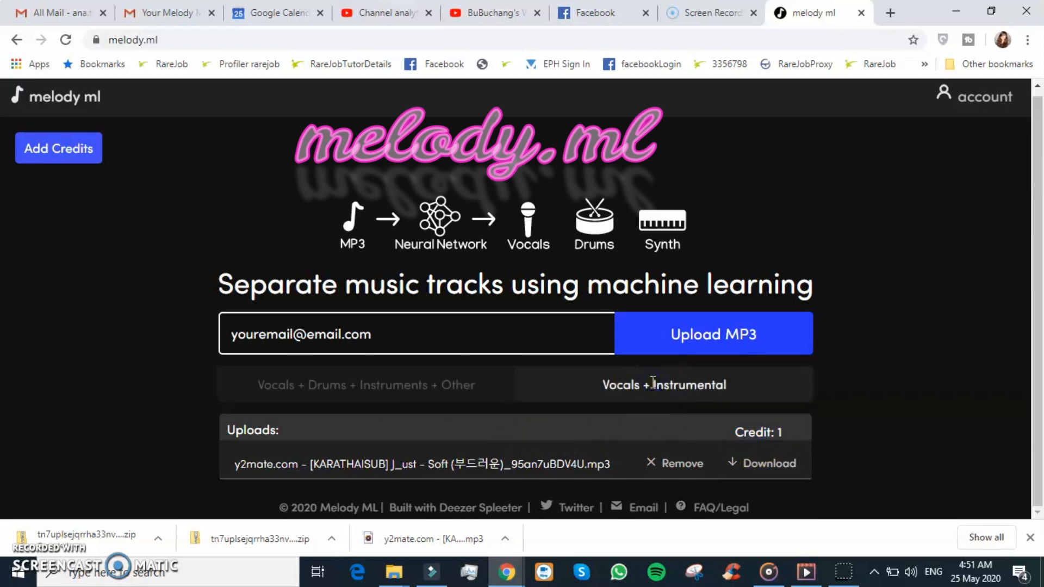
left_click(482, 396)
left_click(527, 397)
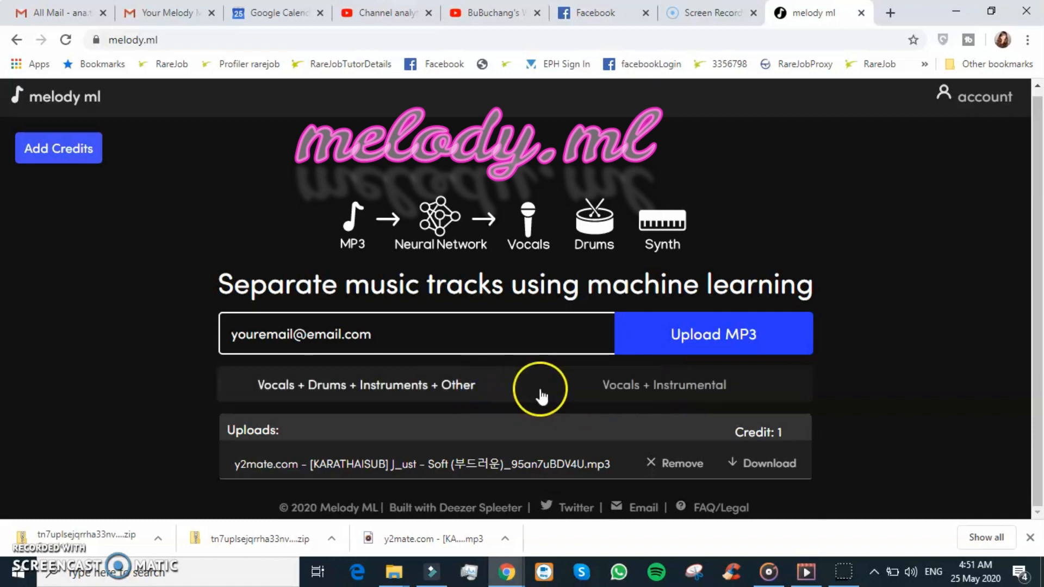
left_click(597, 385)
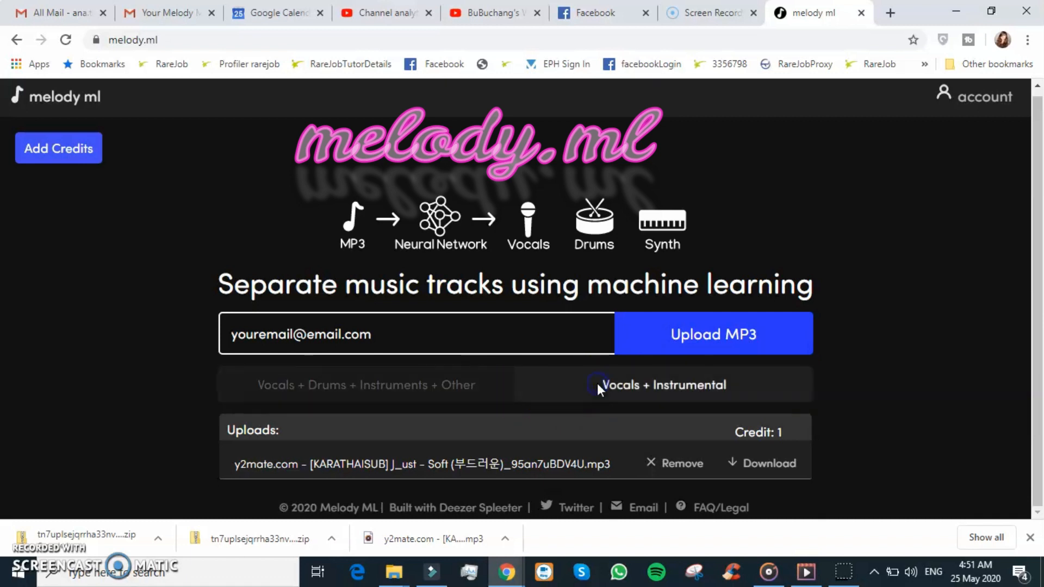
left_click(498, 329)
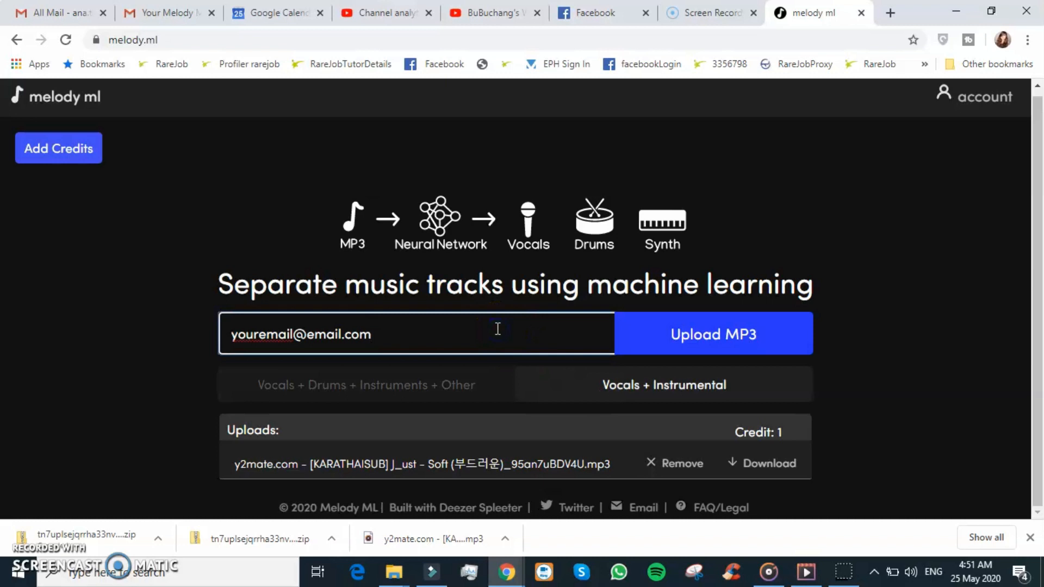
left_click(707, 338)
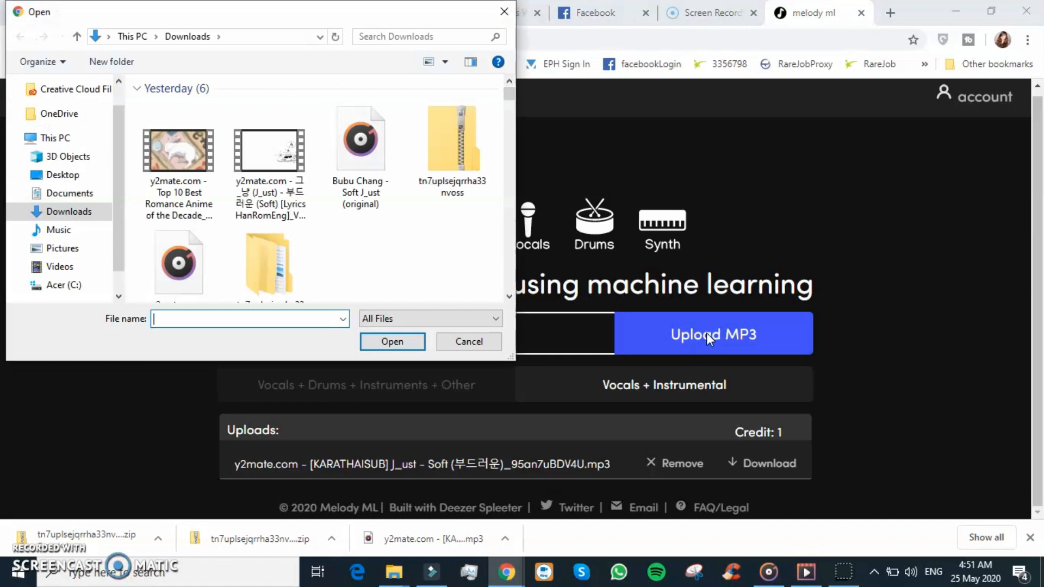
left_click(360, 162)
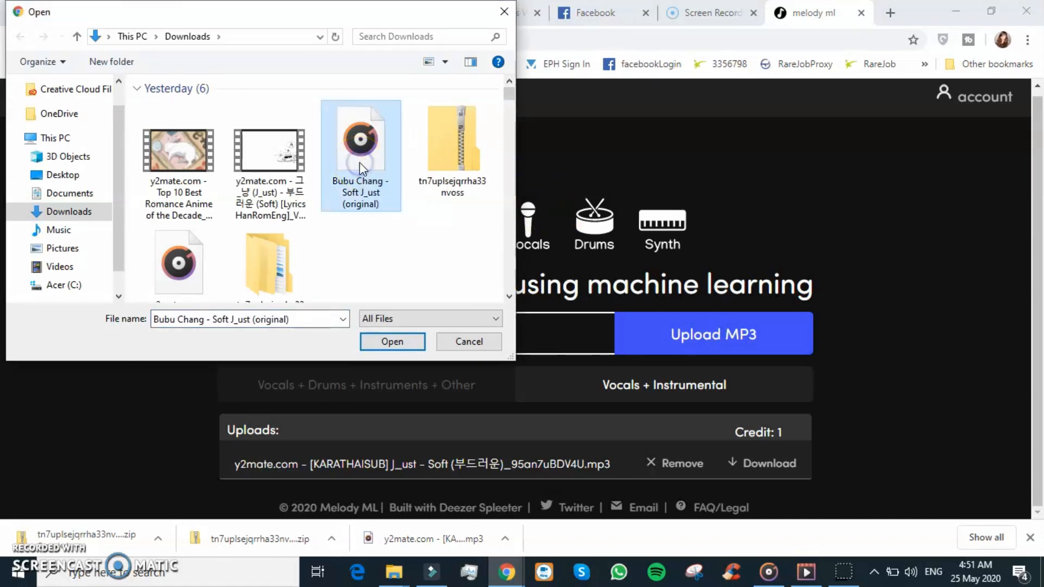
left_click(286, 170)
left_click(354, 162)
left_click(274, 153)
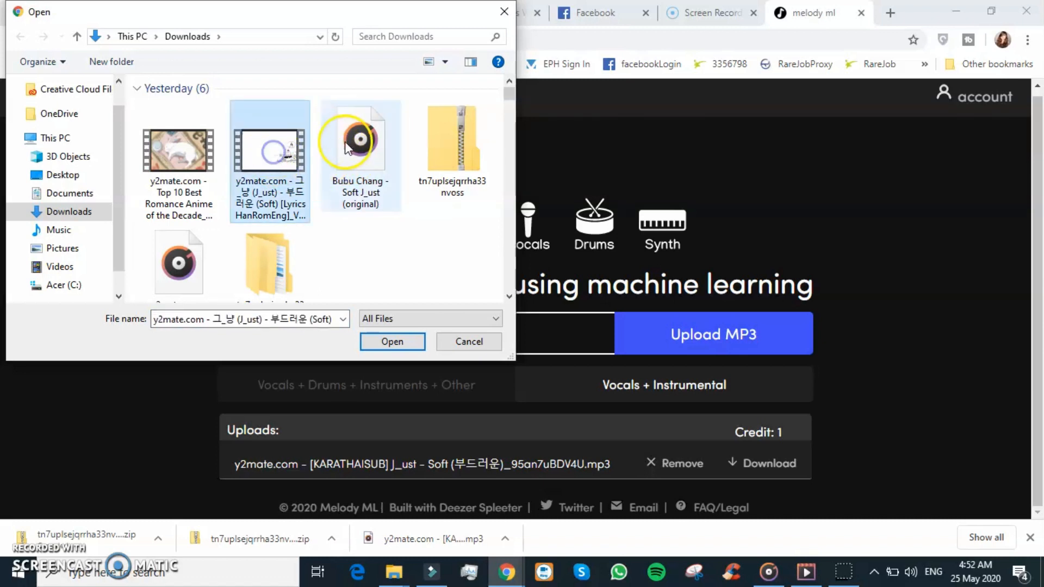
left_click(348, 145)
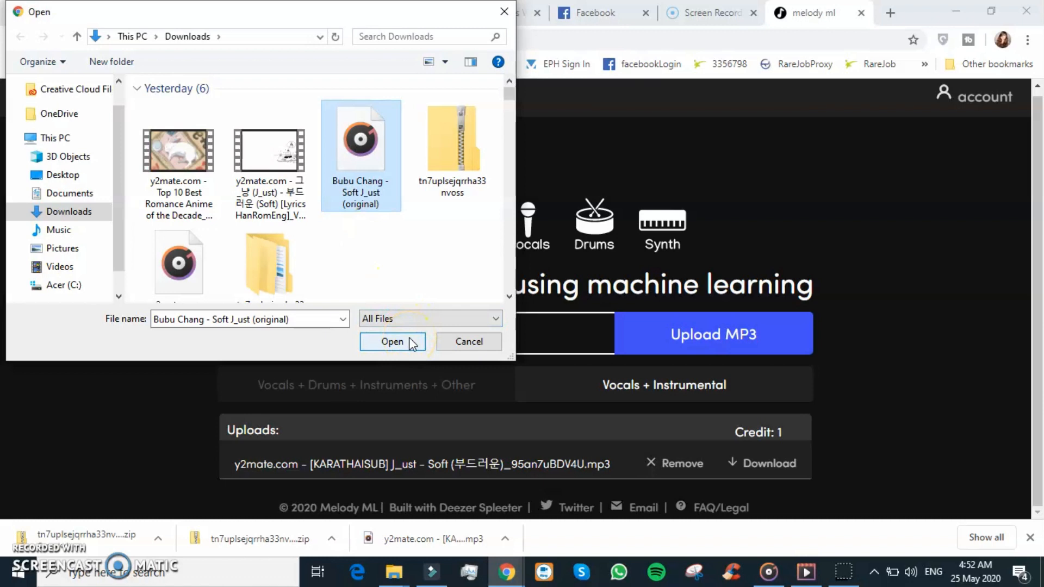
left_click(457, 343)
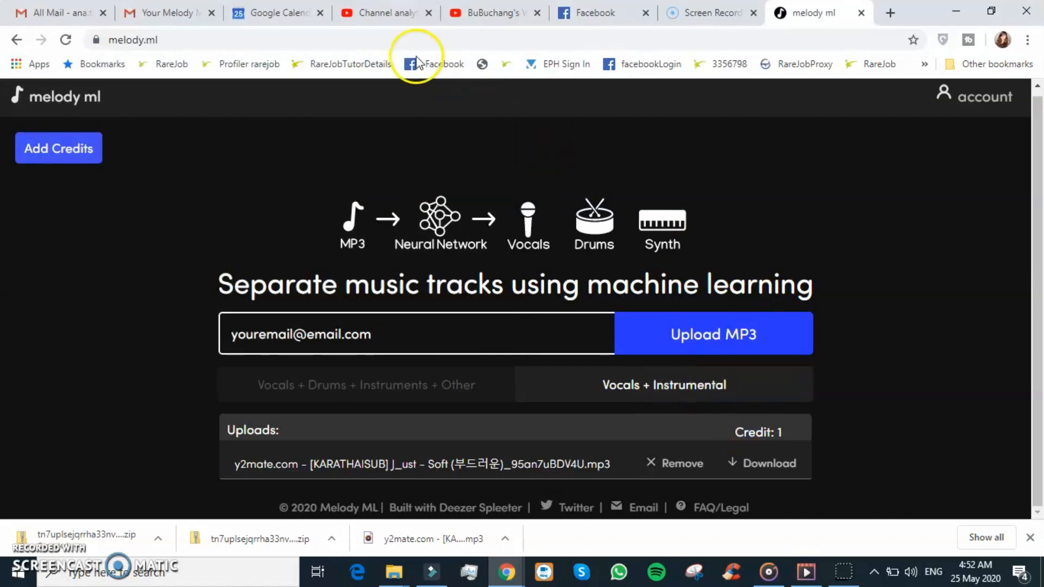
- Open the Melody ML download link e-mail in Gmail and download the zipped stems
left_click(152, 14)
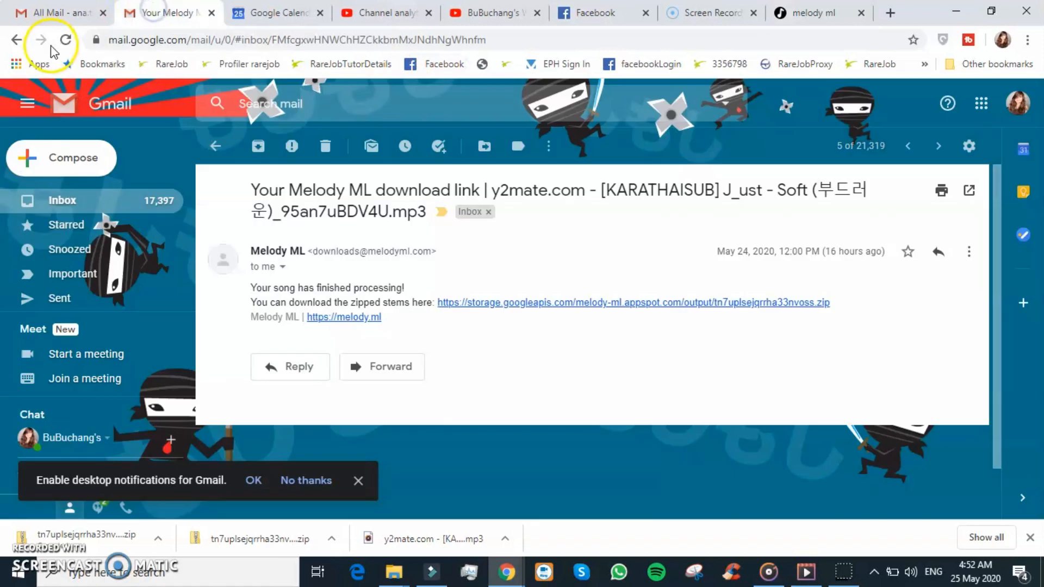
left_click(215, 146)
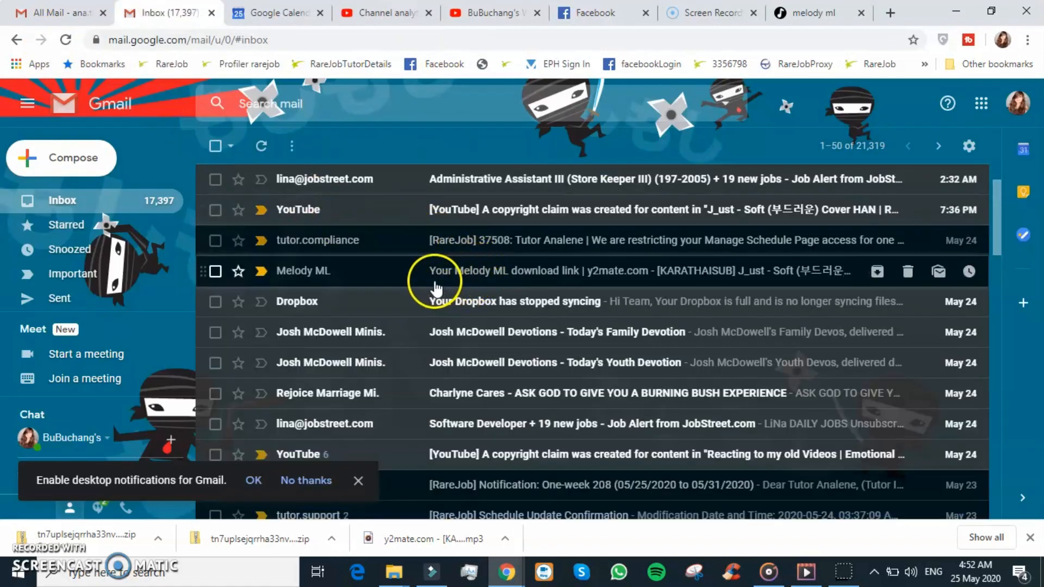
left_click(519, 279)
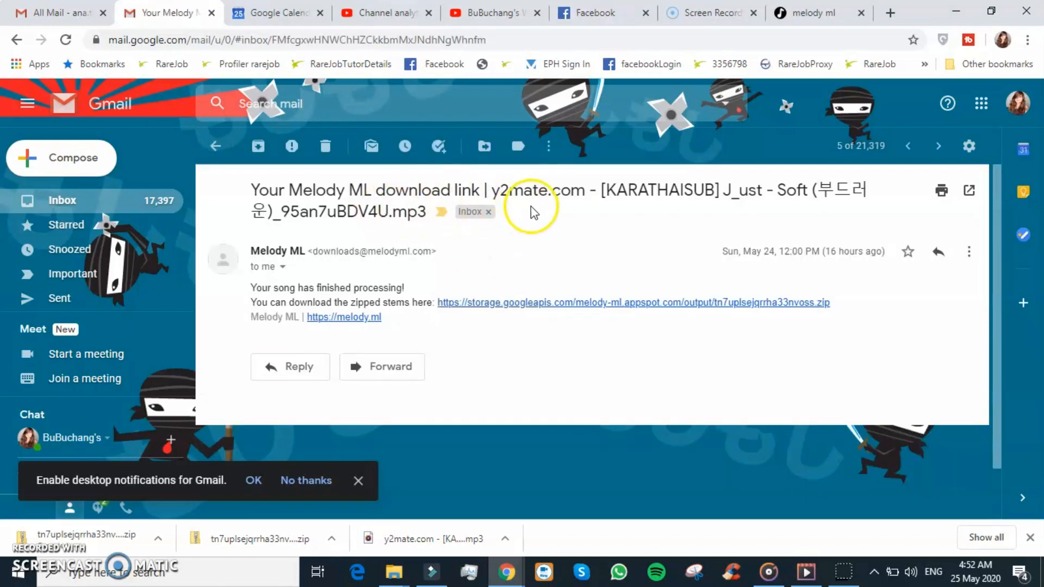
left_click(497, 303)
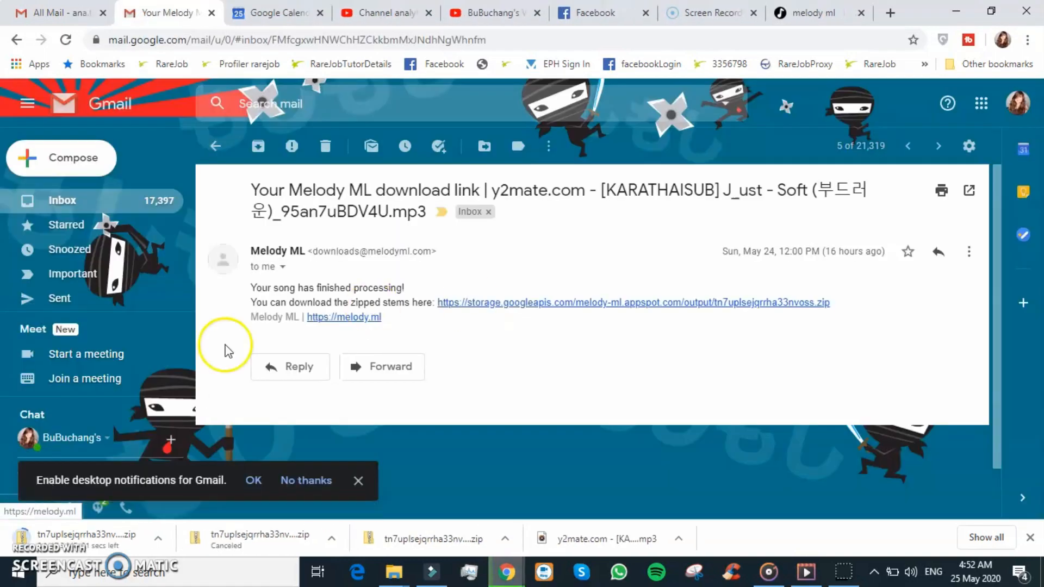
- Open the downloaded stems zip from the download bar
left_click(157, 537)
left_click(163, 511)
mouse_move(393, 571)
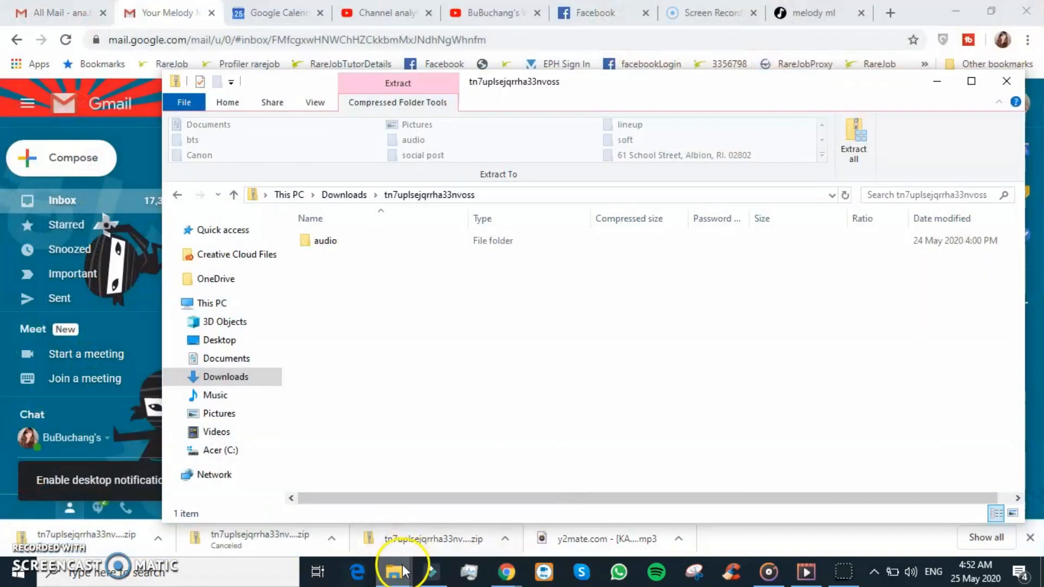
left_click(323, 500)
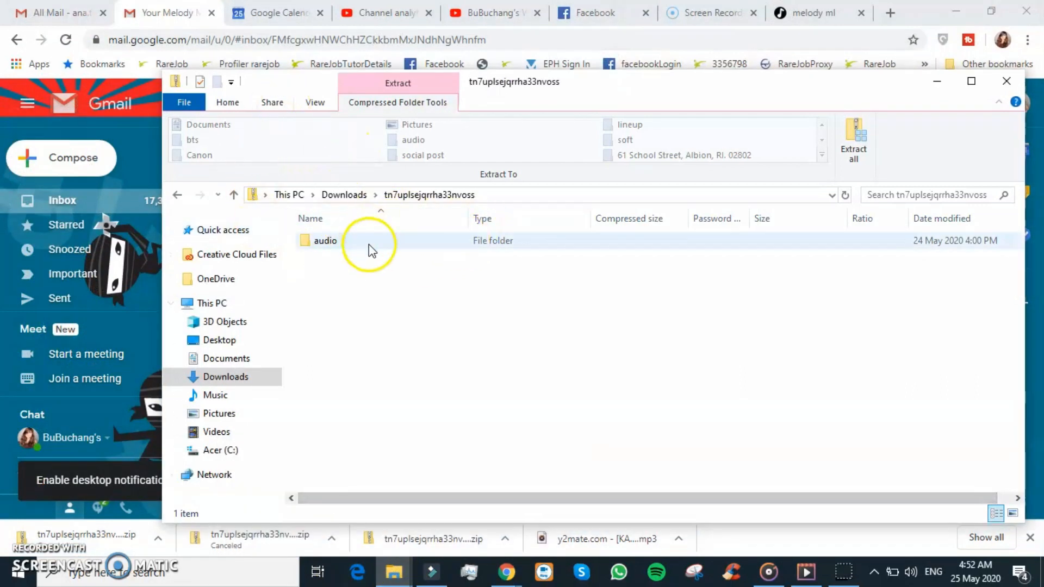
left_click(853, 150)
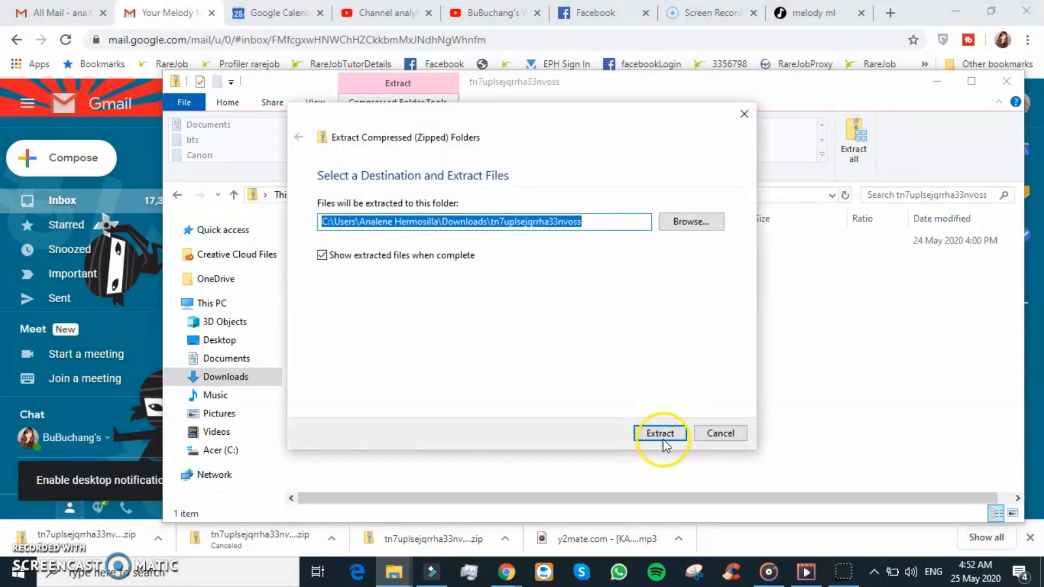
left_click(717, 434)
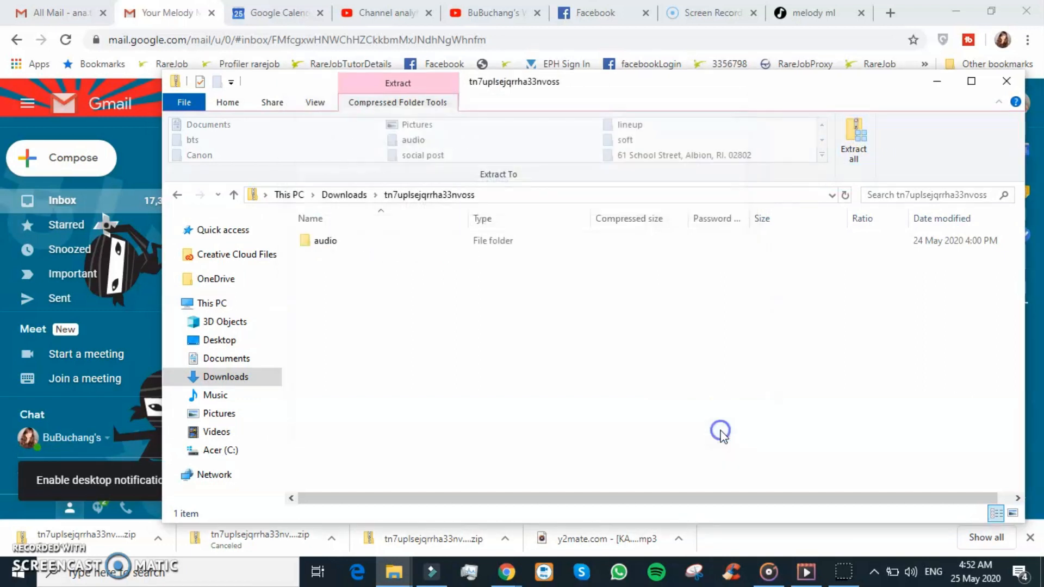
left_click(1007, 81)
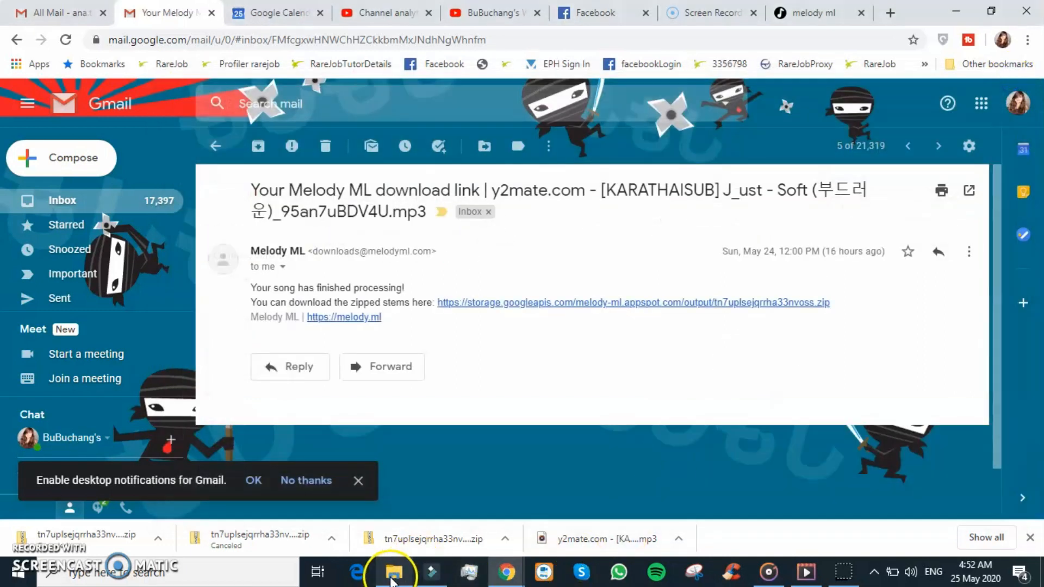
- Open the extracted audio folder and select the accompaniment and vocals files in turn
left_click(395, 572)
left_click(555, 326)
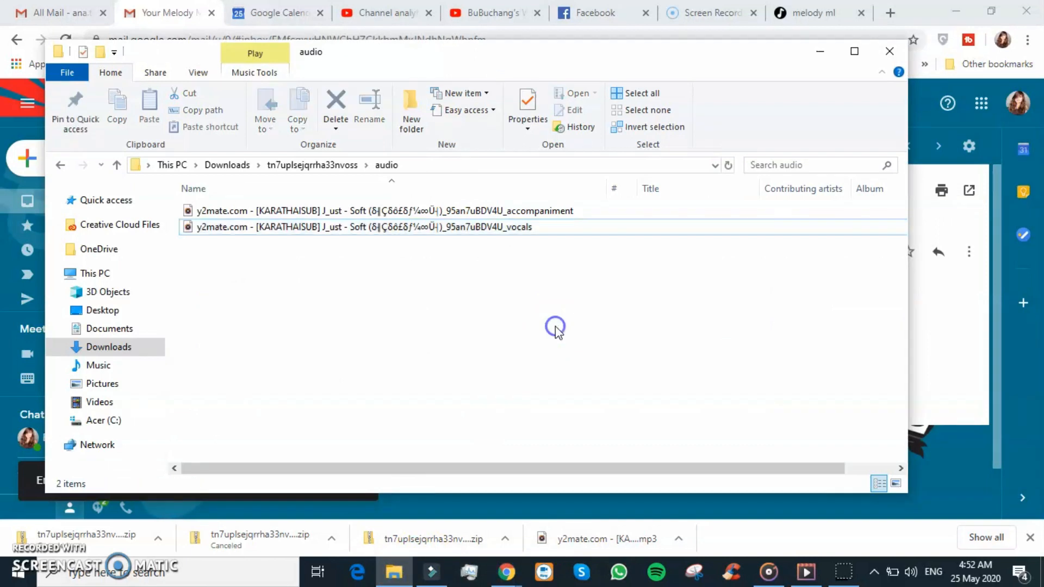
left_click(514, 213)
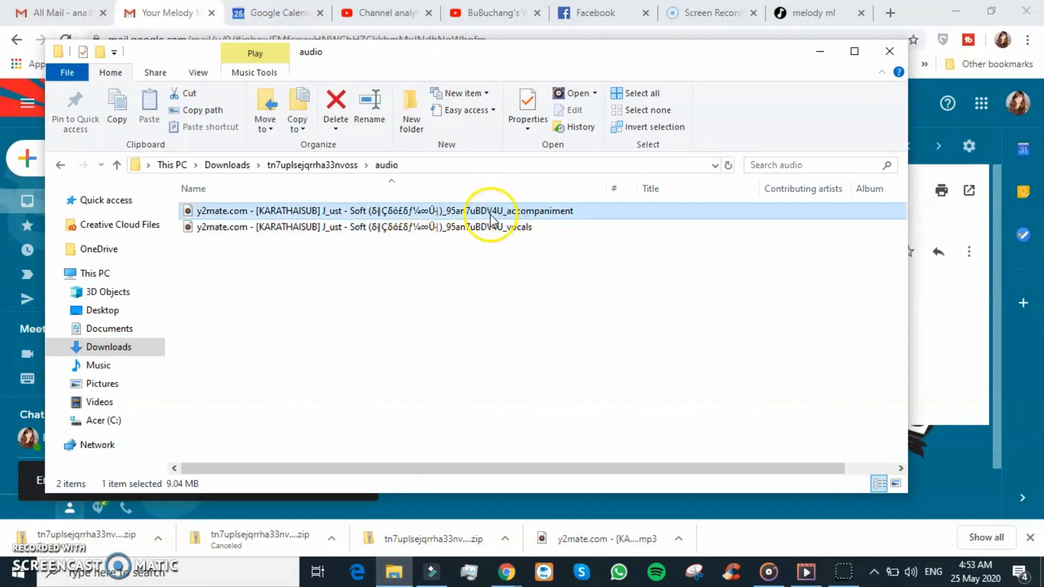
left_click(532, 227)
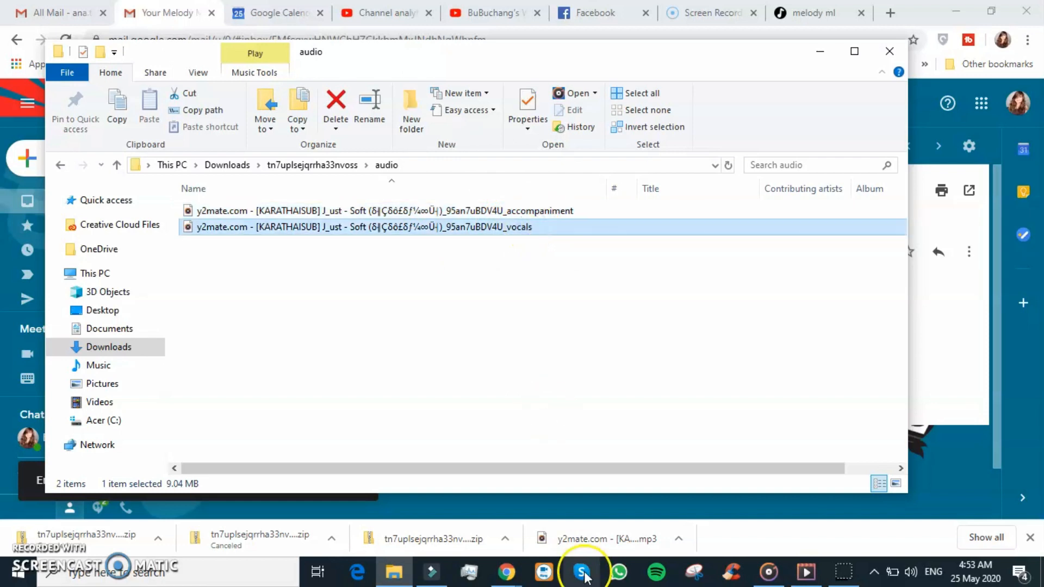
- Switch to the BandLab mix editor and mute the first track
mouse_move(506, 571)
left_click(605, 494)
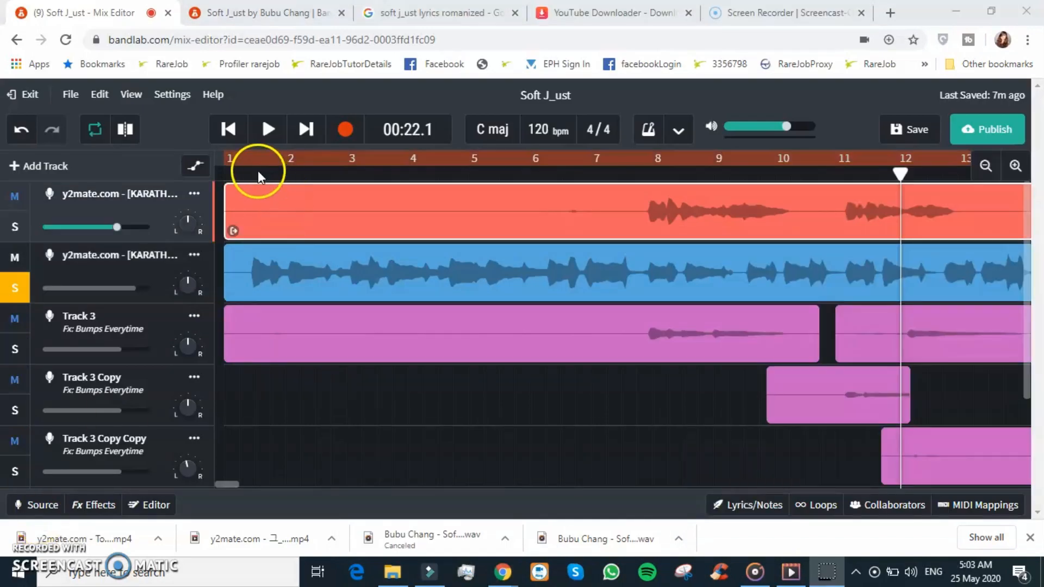
left_click(16, 197)
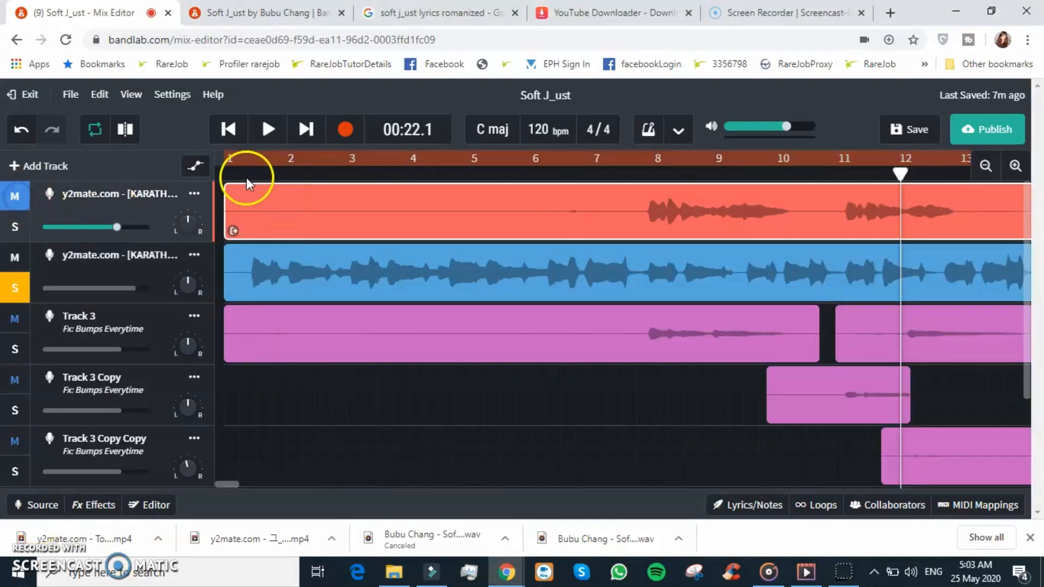
- Play the mix from the start, then from bar 7, to preview the soloed vocal and instrumental tracks
left_click(228, 129)
key("space")
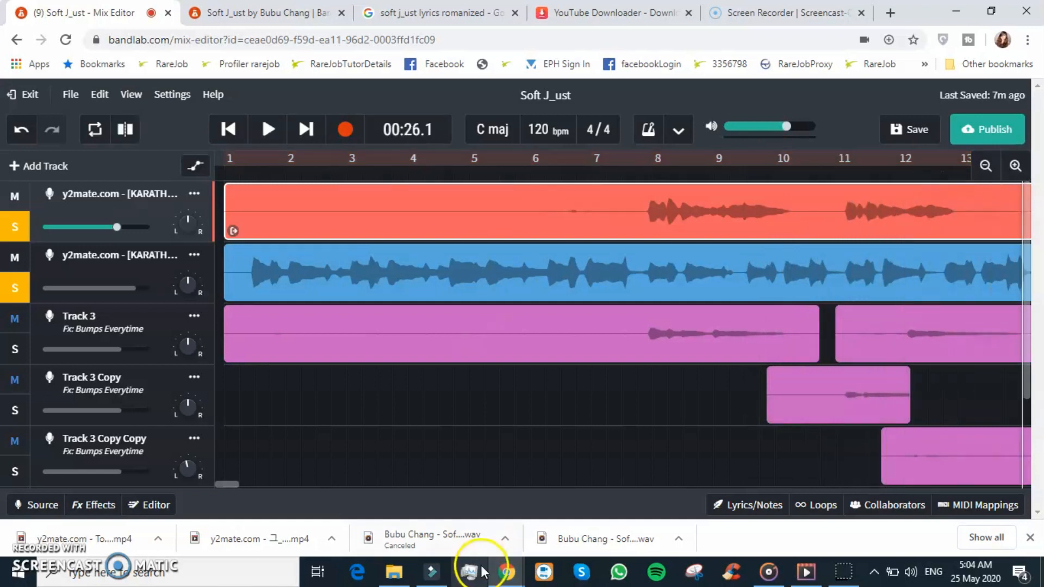
left_click(600, 175)
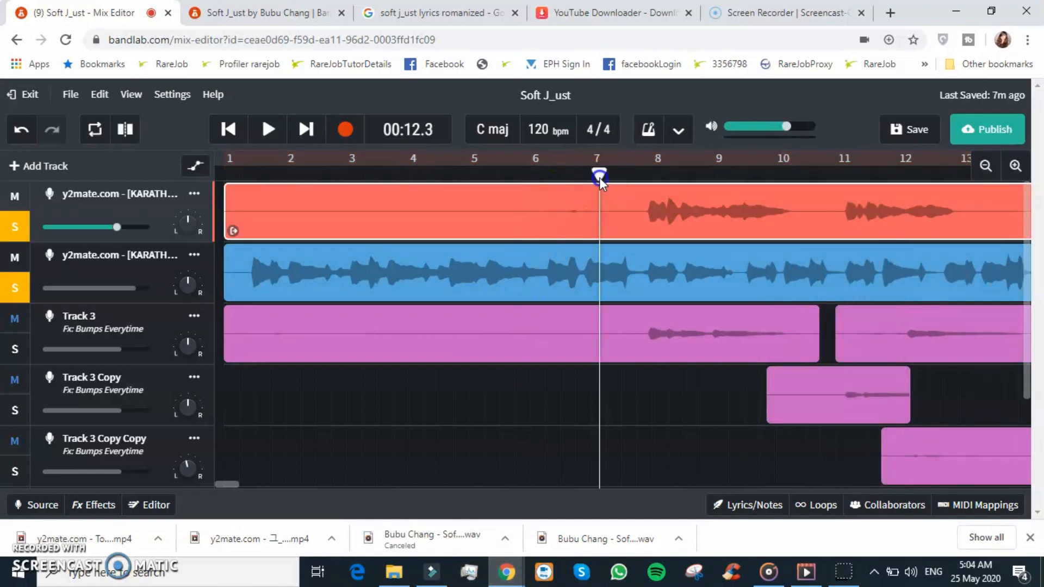
key("space")
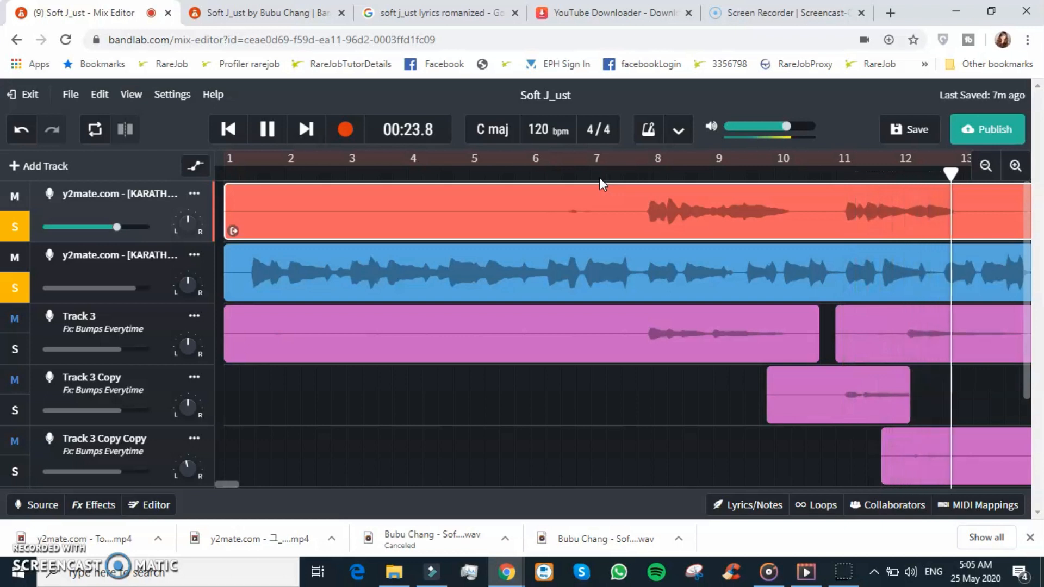
key("space")
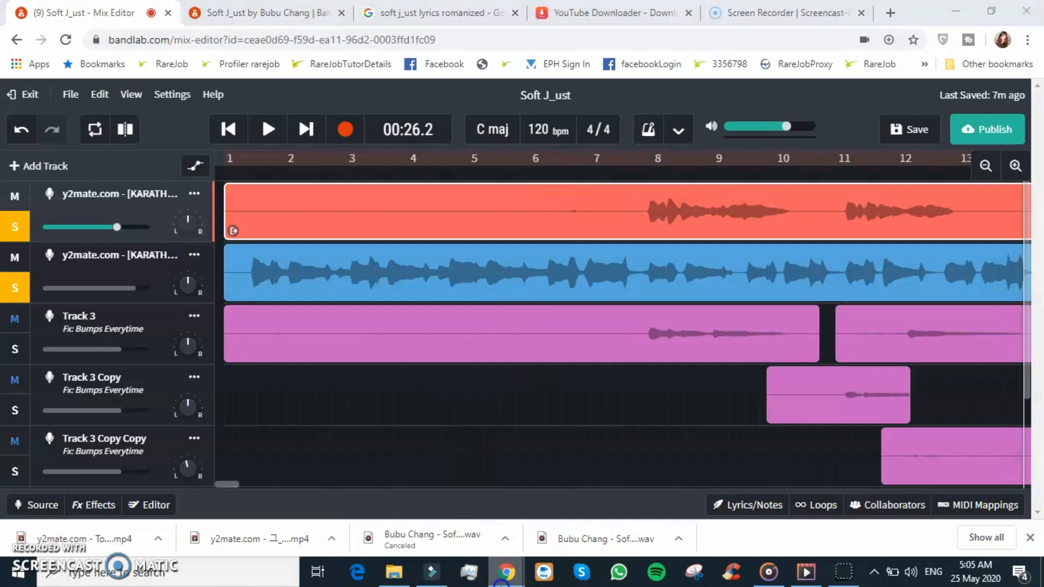
- Switch to the other browser window and browse the uploaded videos on the YouTube channel page
mouse_move(507, 571)
left_click(454, 514)
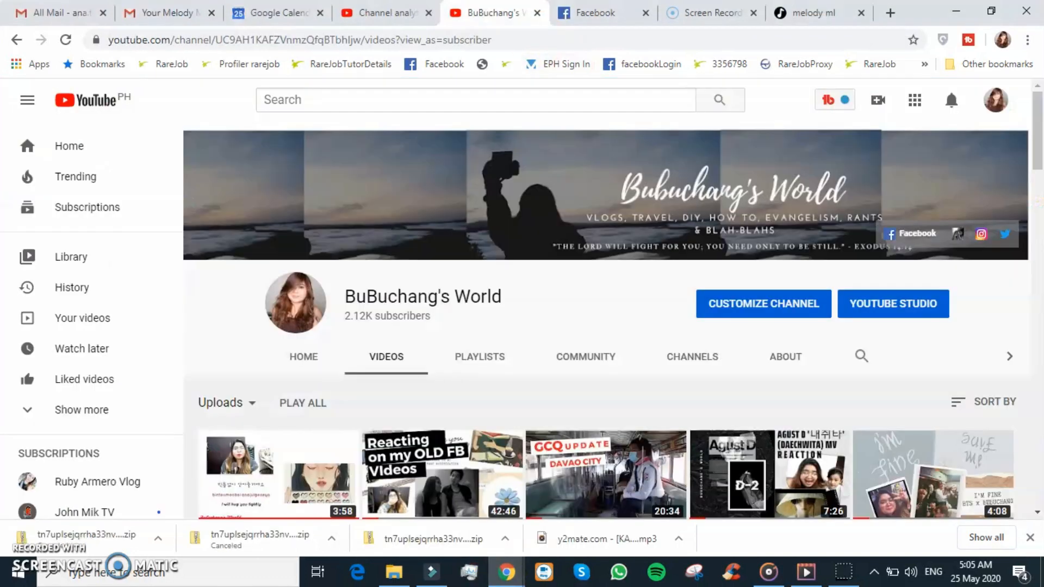
left_click(489, 12)
scroll(572, 298, "down", 8)
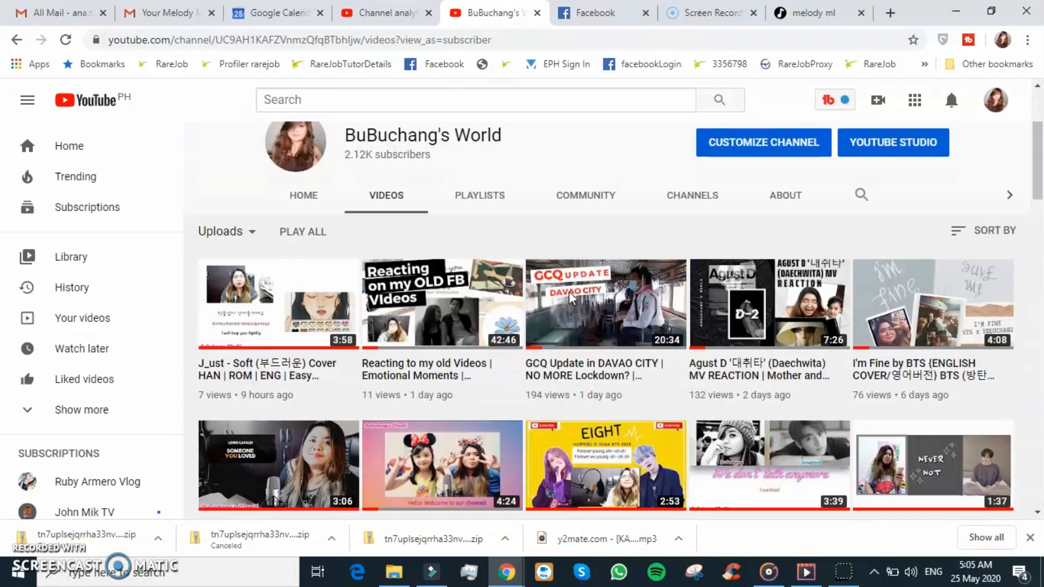
scroll(571, 299, "up", 8)
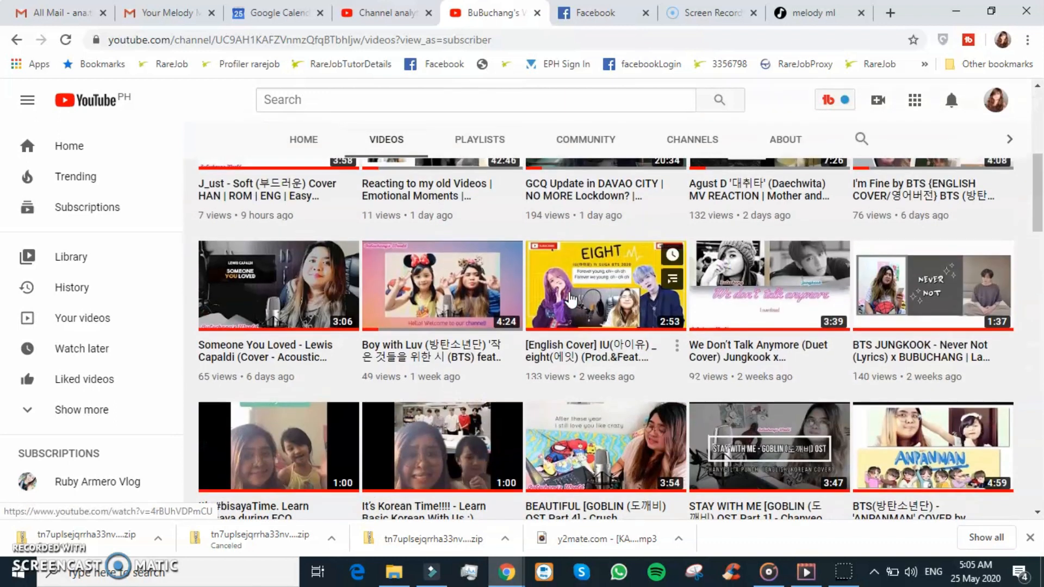